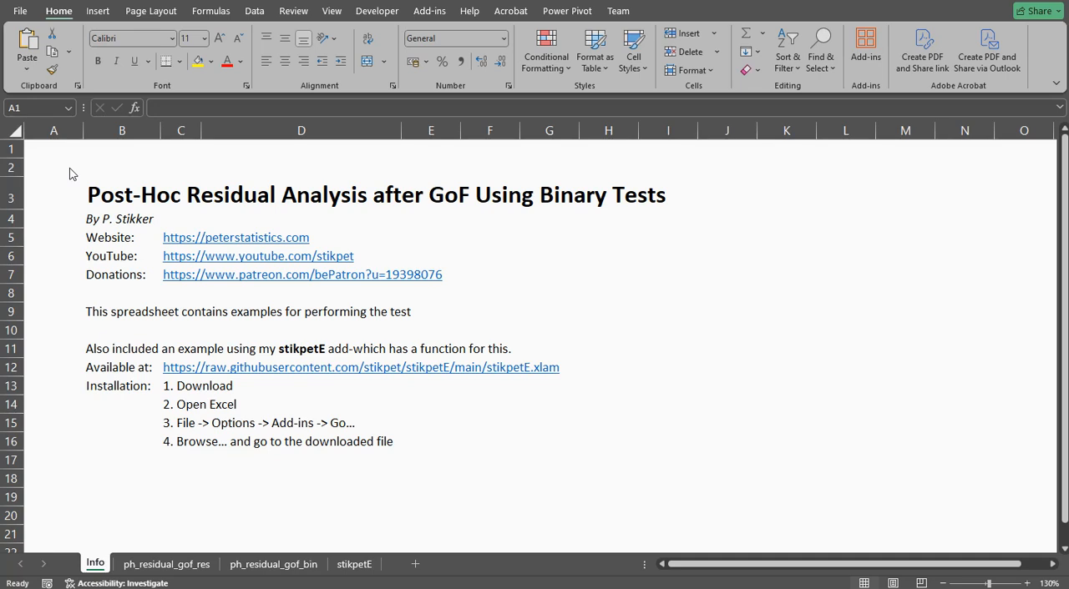
Review the stikpetE add-in download location and the four installation instructions on the Info sheet.
left_click(117, 365)
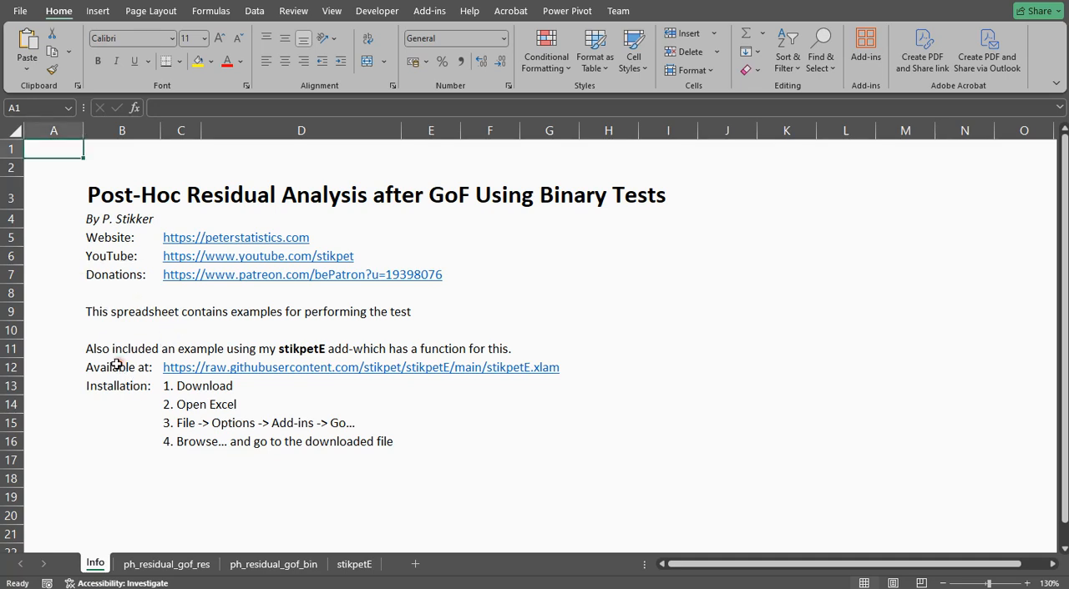
left_click(117, 365)
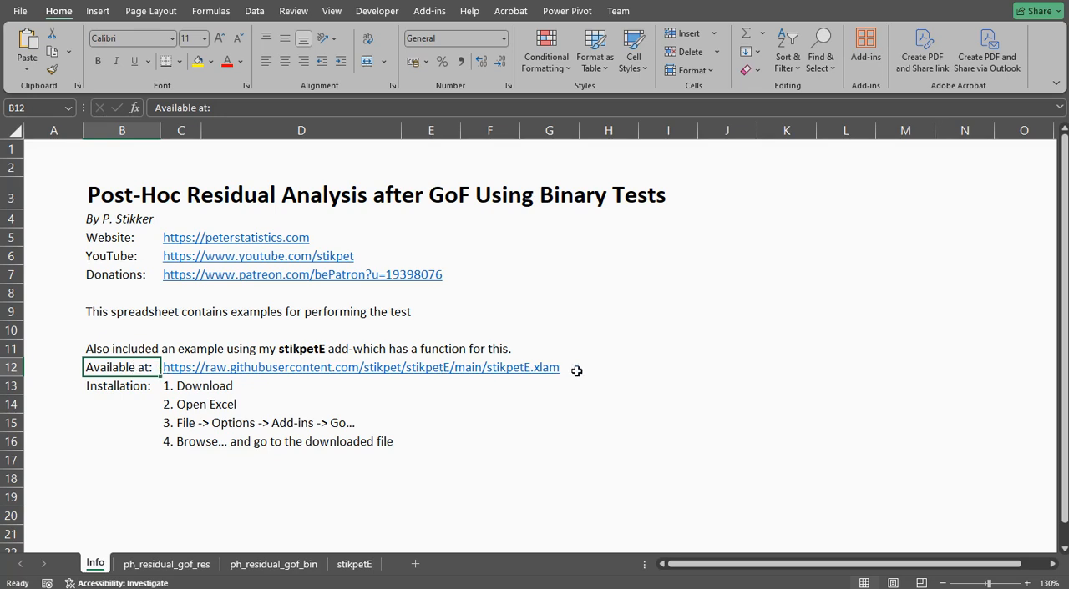
left_click(190, 385)
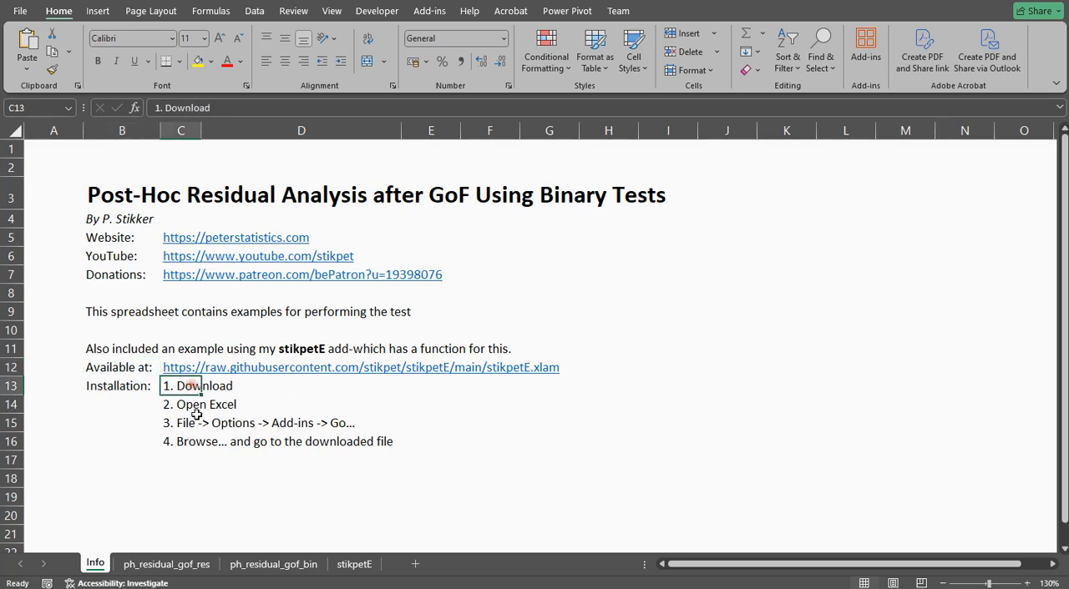
left_click(187, 407)
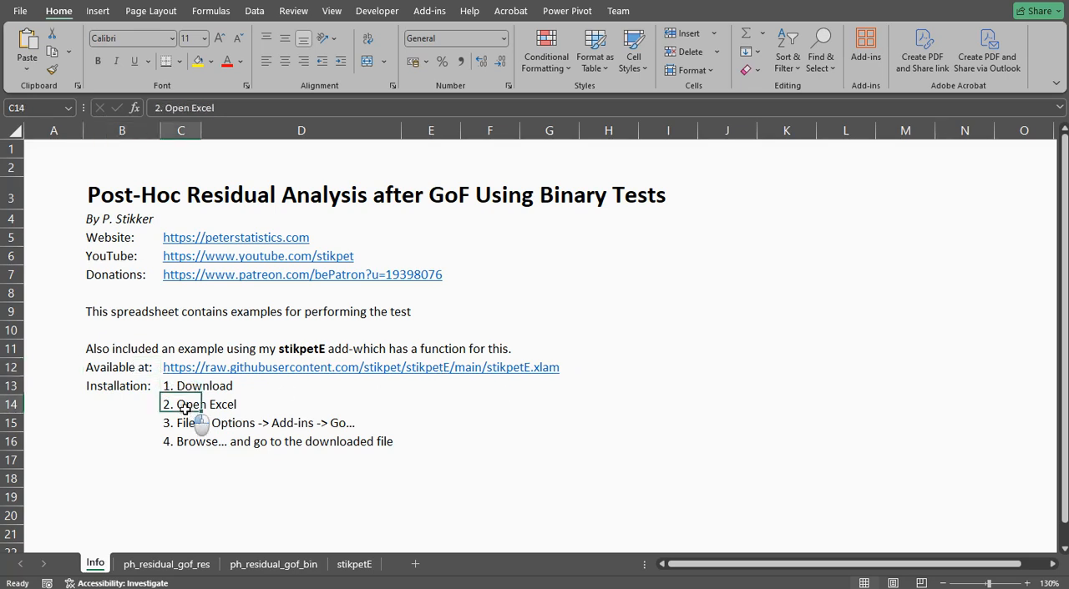
left_click(182, 424)
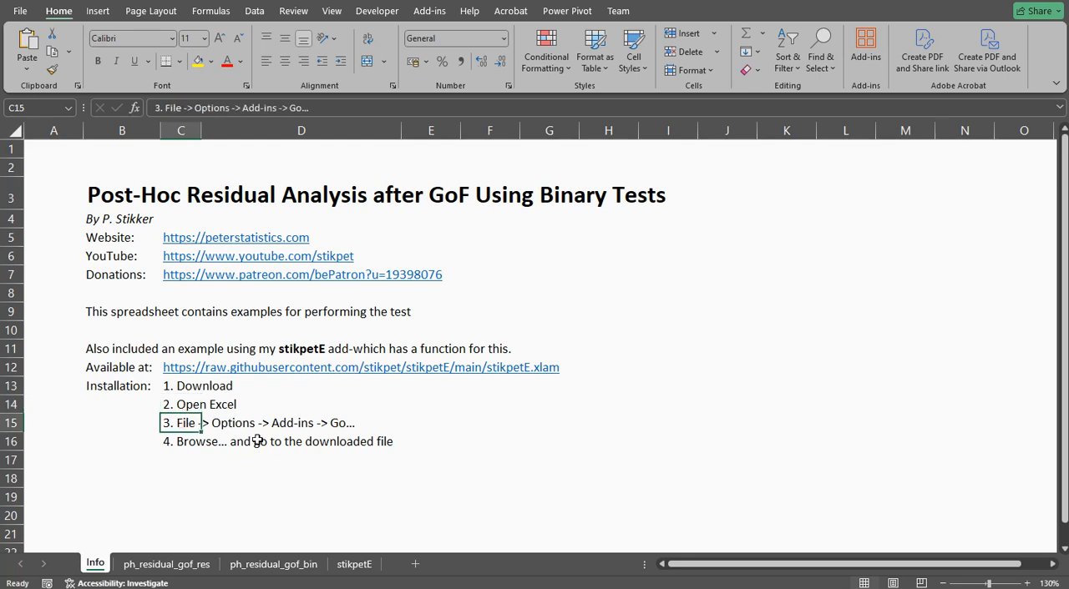
left_click(187, 440)
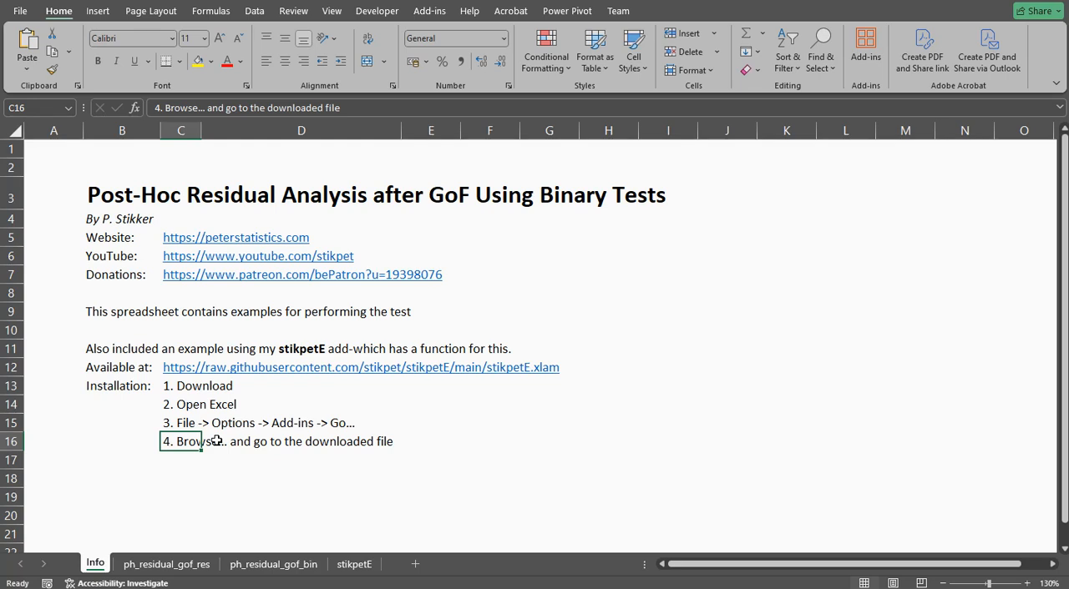
Open the stikpetE sheet and examine the data parameter of ph_residual_gof_bin alongside the Marital data in column A.
left_click(355, 565)
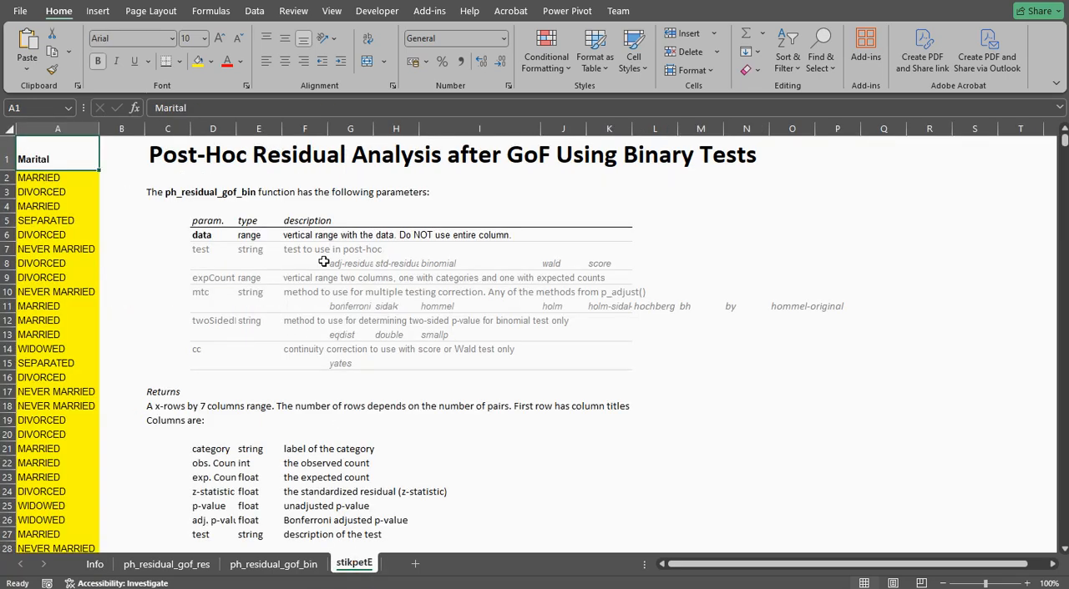
scroll(323, 263, "up", 2)
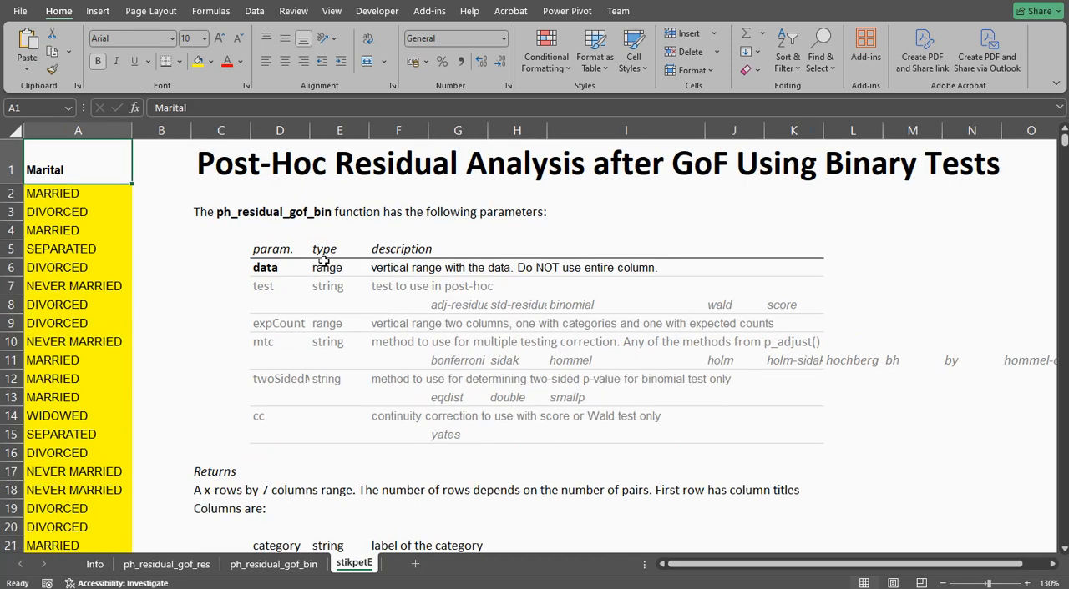
left_click(86, 137)
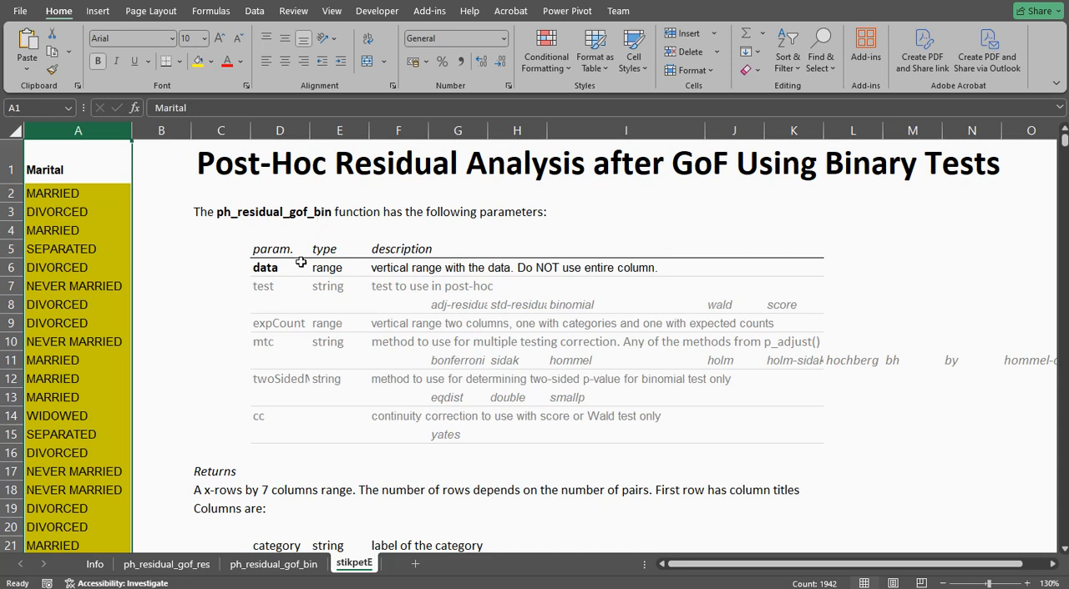
left_click(268, 268)
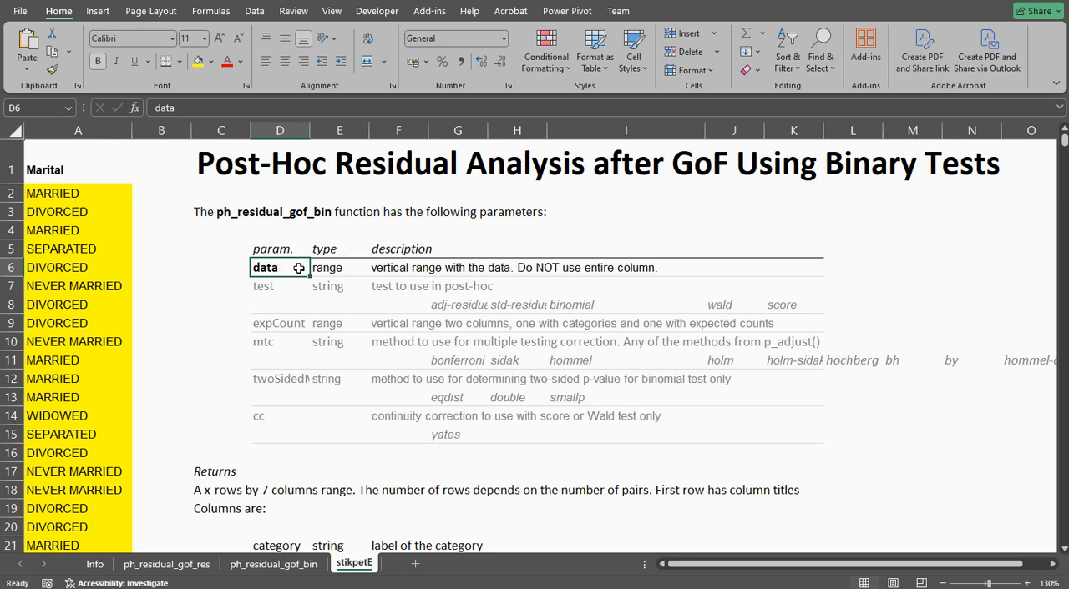
left_click(90, 132)
left_click_drag(87, 195, 89, 452)
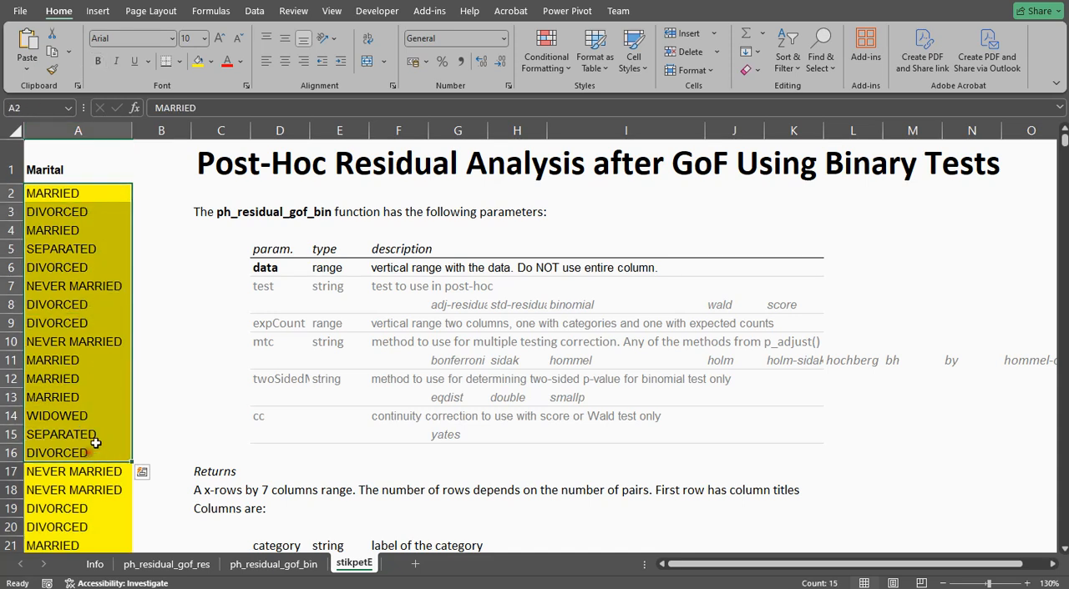
Review the test parameter and its options: adj-residual, std-residual, binomial, wald and score.
left_click(263, 289)
left_click(438, 306)
left_click(511, 305)
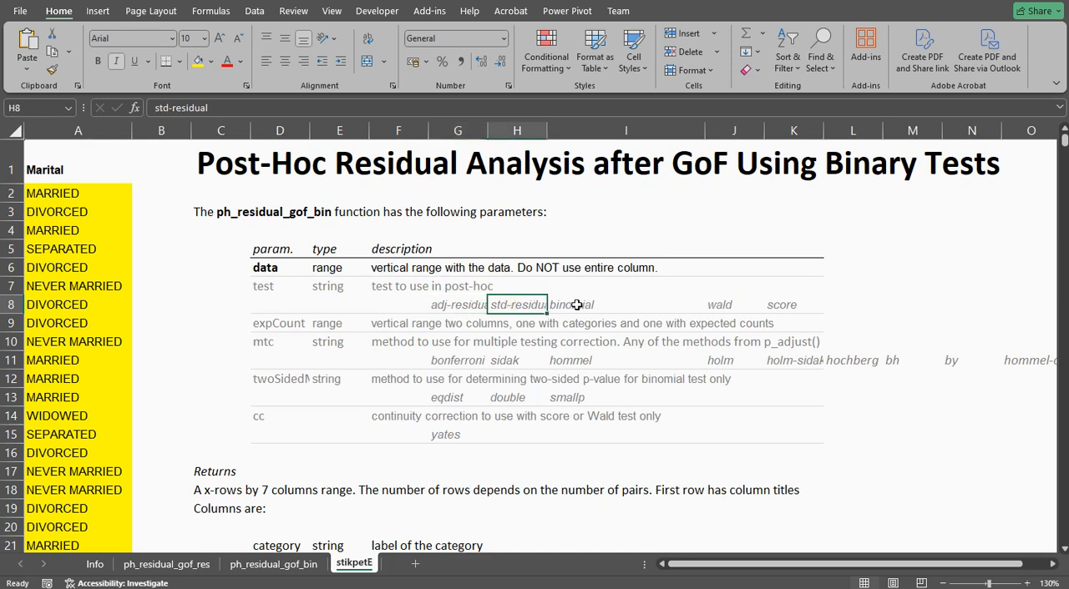
left_click(578, 305)
left_click(721, 306)
left_click(793, 305)
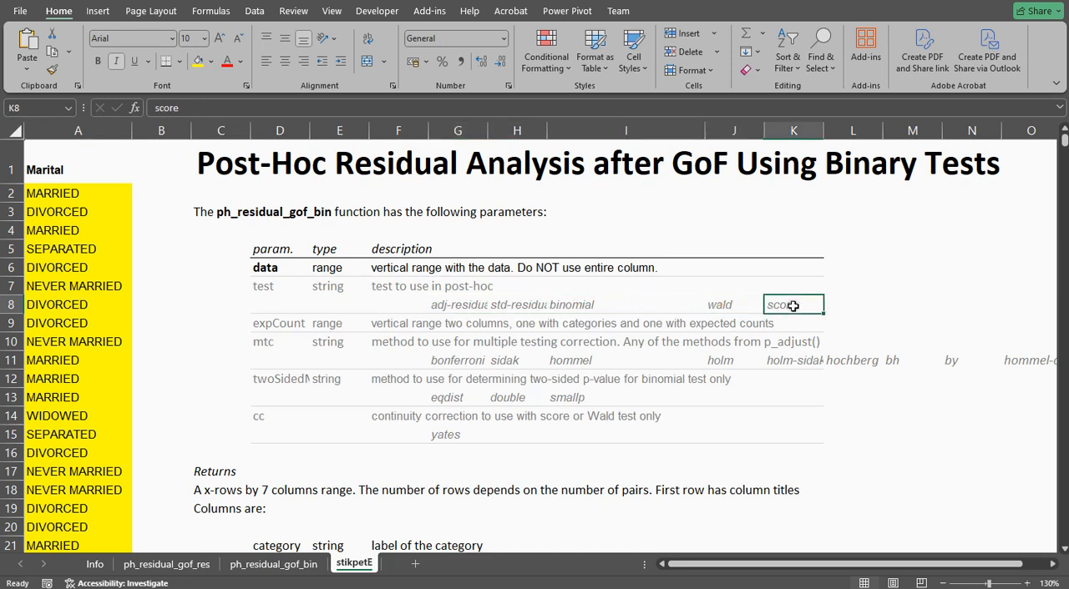
Review the expCount parameter and the mtc multiple testing correction options from bonferroni through hommel-original.
left_click(285, 327)
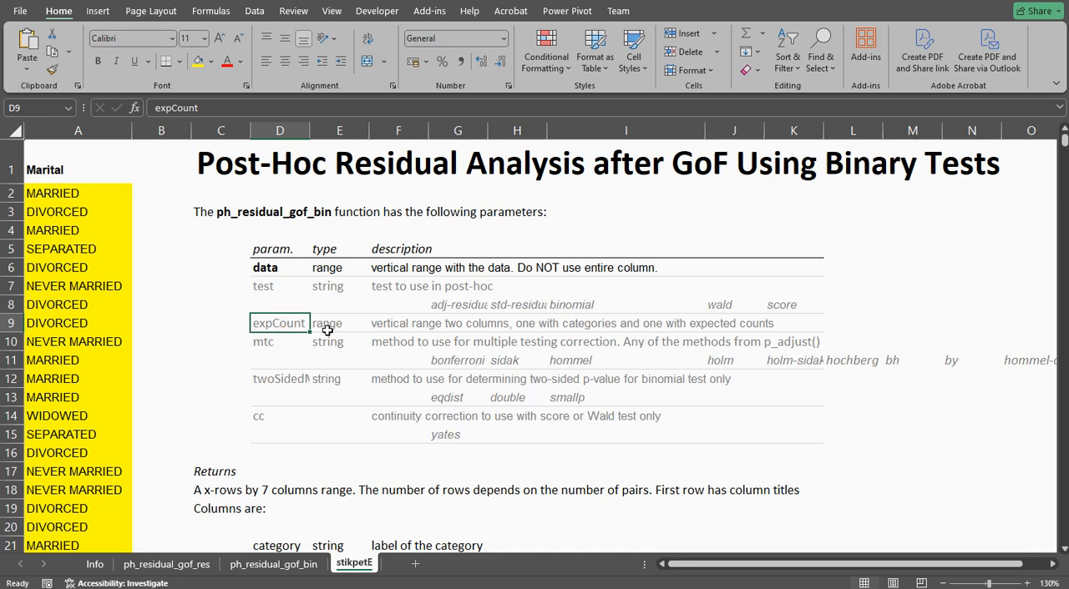
left_click(274, 345)
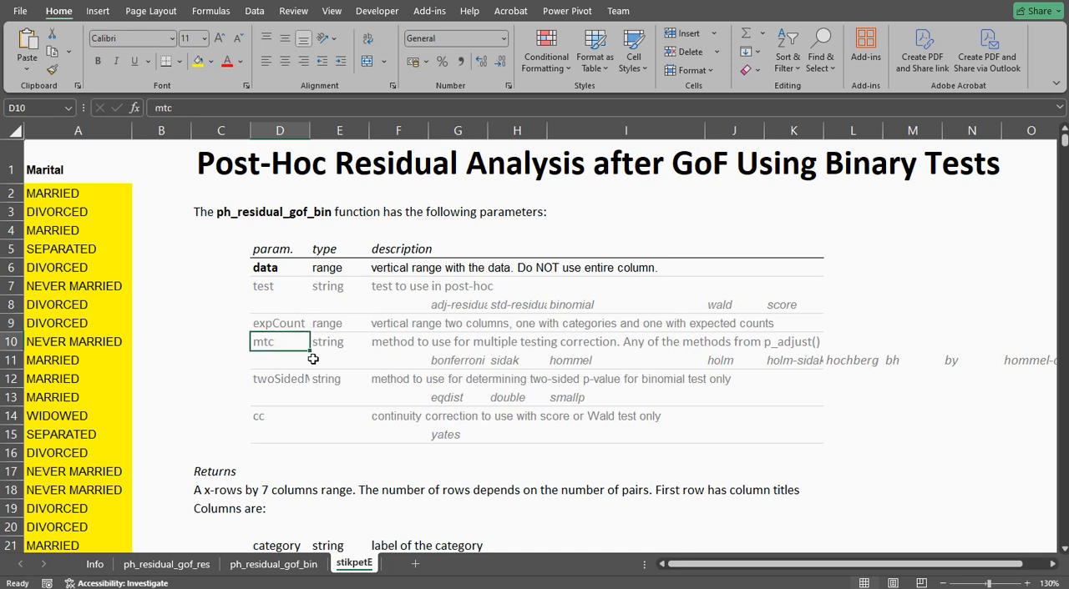
left_click(447, 360)
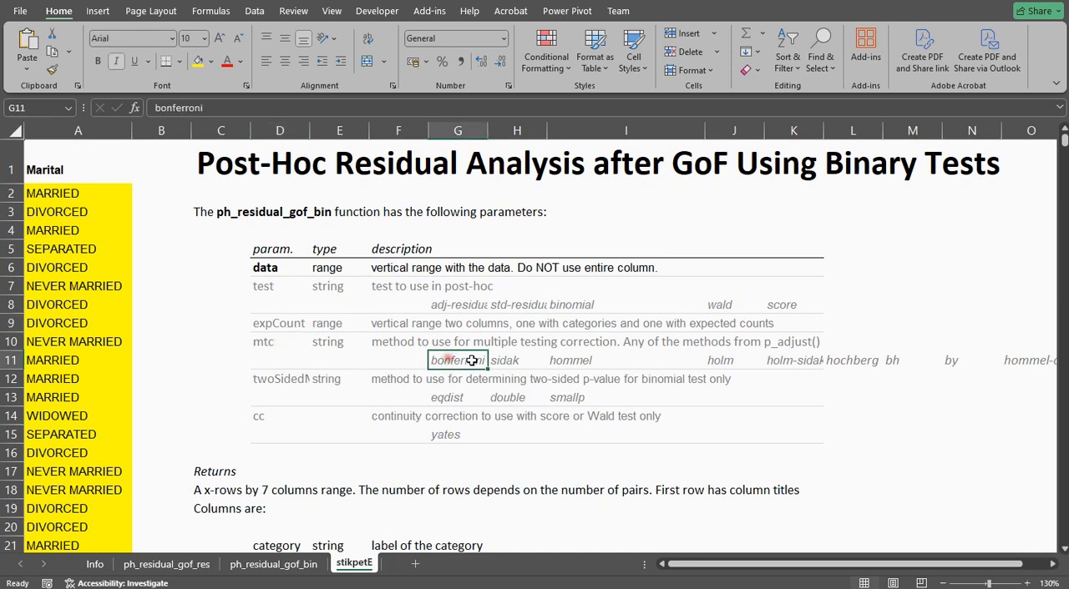
left_click(504, 362)
left_click(573, 362)
left_click(726, 361)
left_click(791, 363)
left_click(844, 362)
left_click(893, 362)
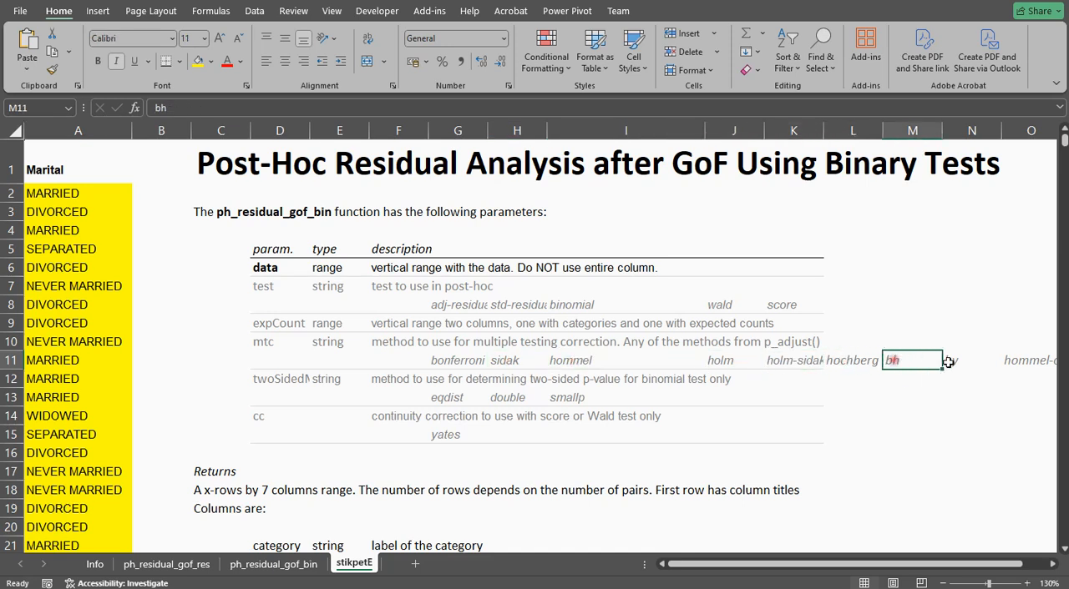
left_click(952, 361)
left_click(1023, 359)
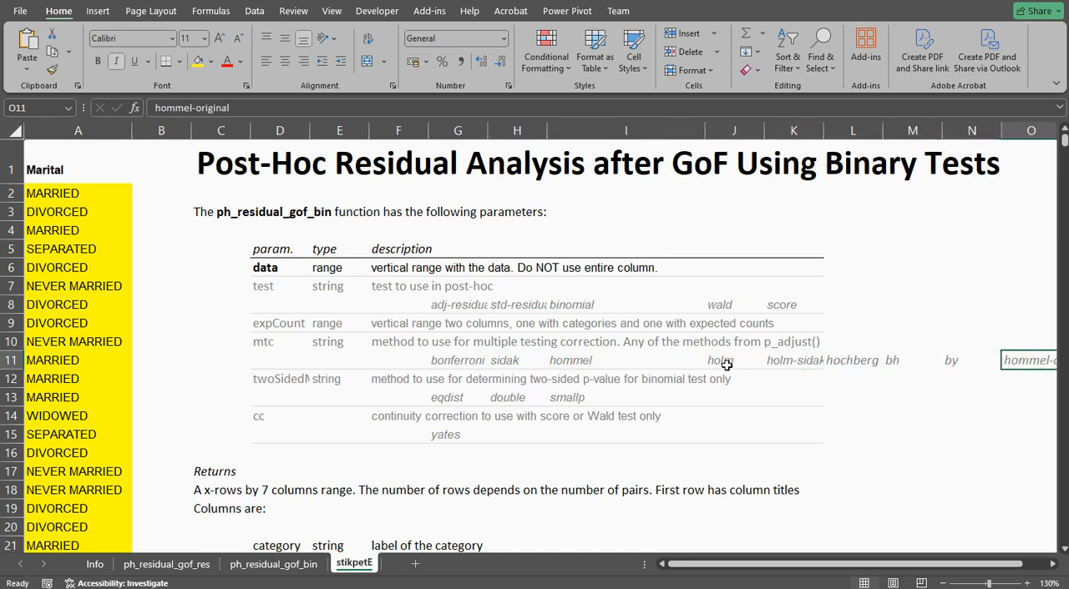
Review the twoSidedMethod and cc parameters and the list of columns the function returns.
left_click(277, 380)
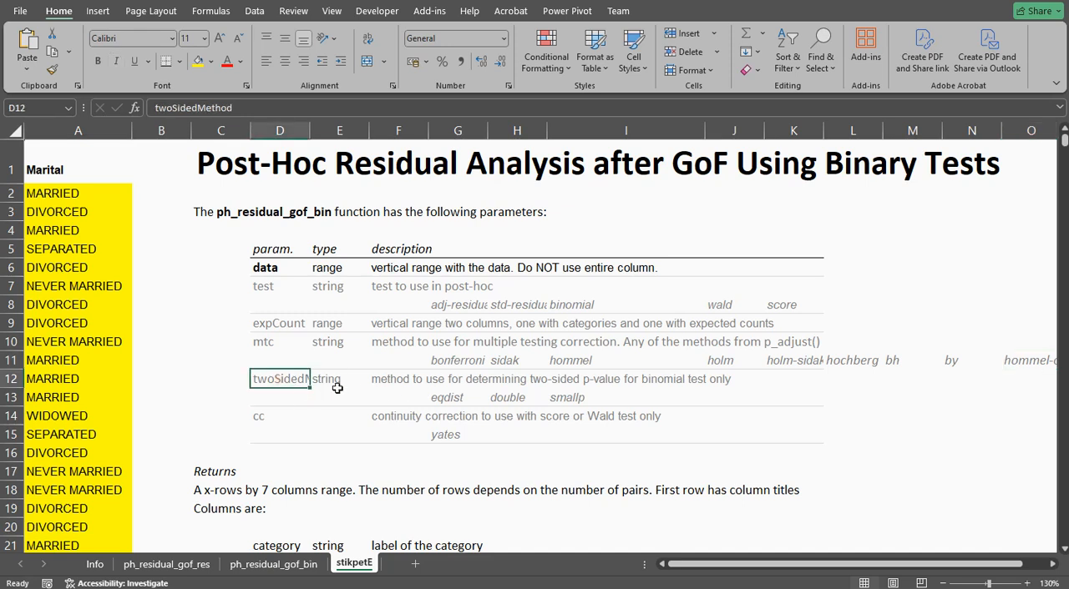
left_click(275, 417)
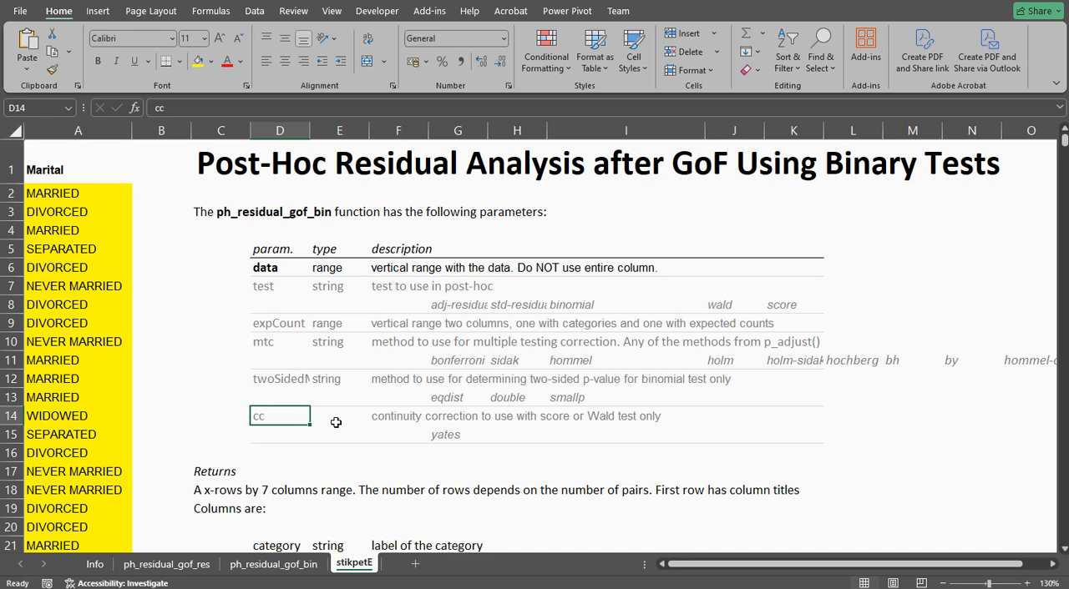
scroll(324, 378, "down", 4)
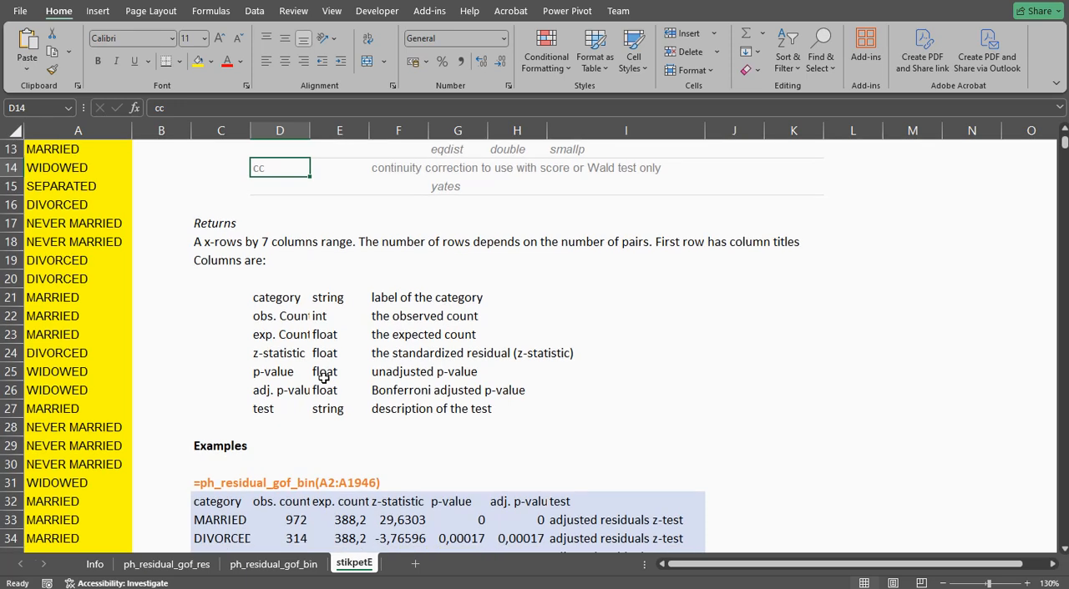
scroll(324, 378, "down", 2)
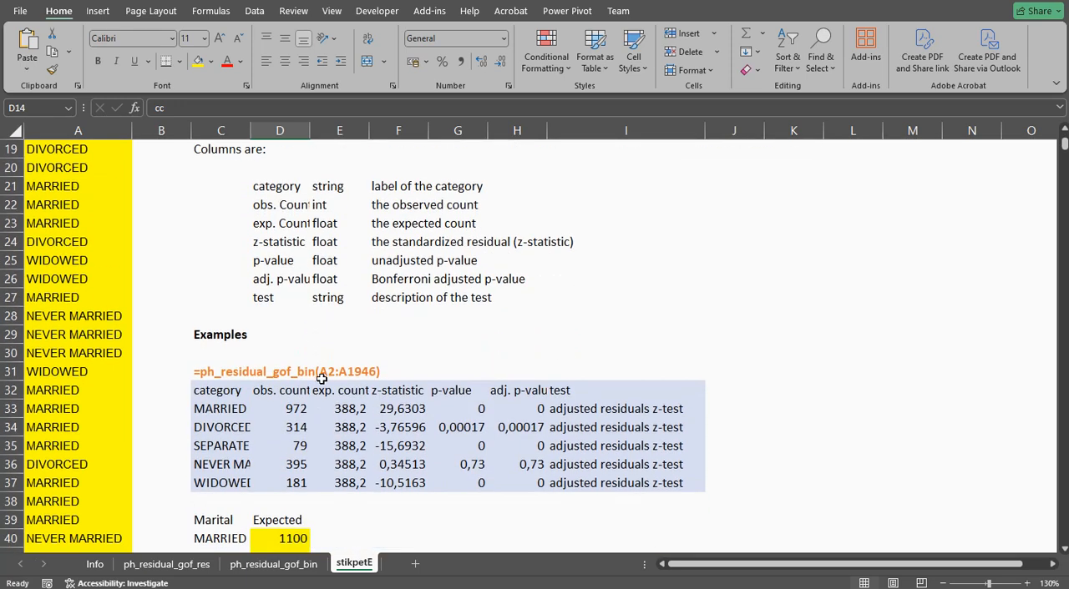
Inspect the first example formula, =ph_residual_gof_bin(A2:A1946), in cell C32.
double_click(216, 398)
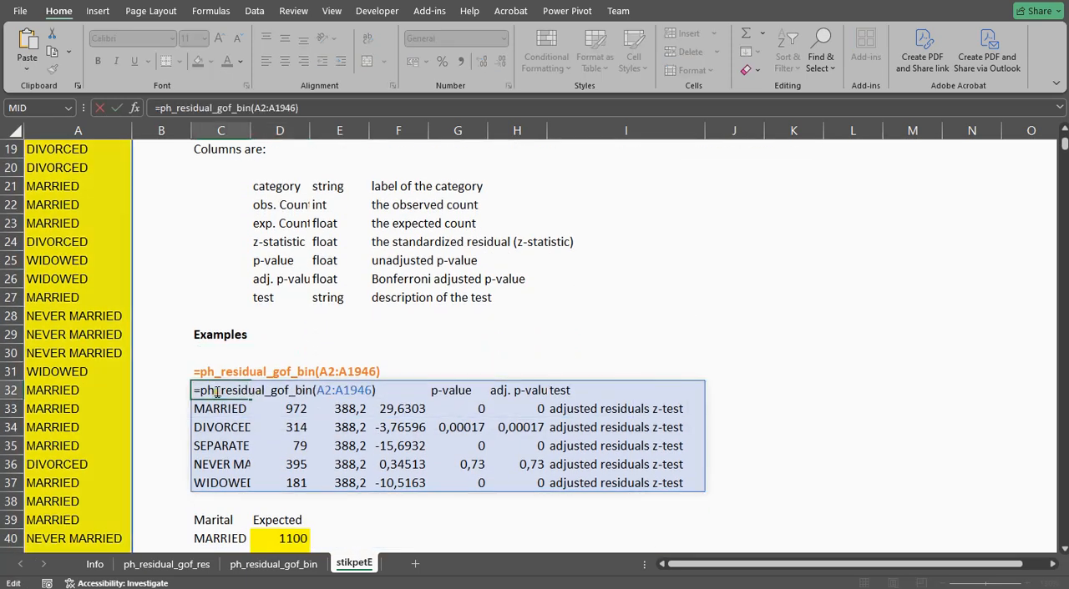
left_click_drag(201, 392, 373, 390)
key("Return")
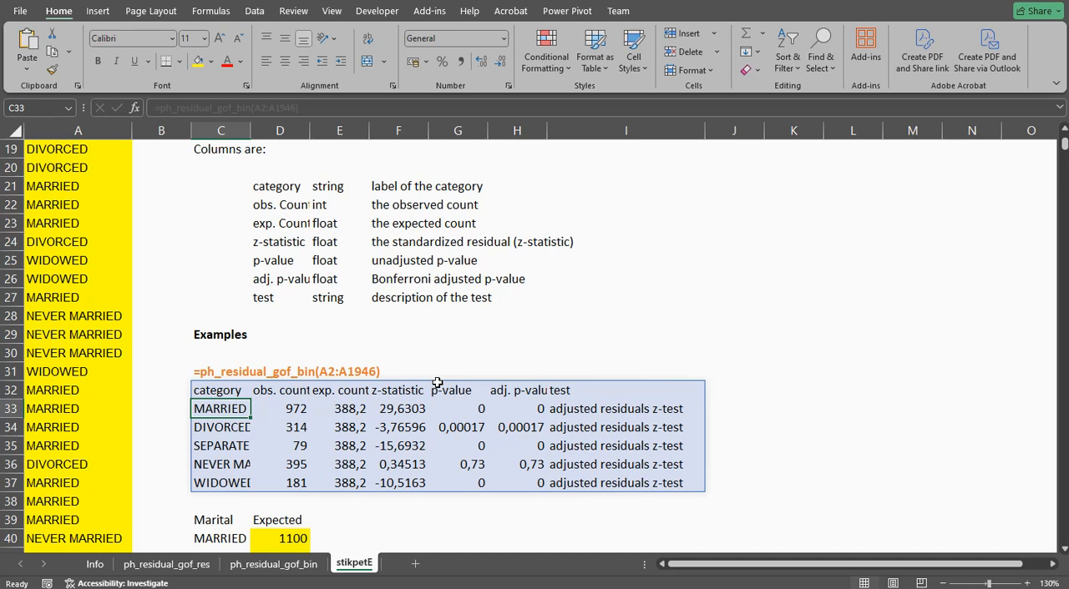
left_click(220, 391)
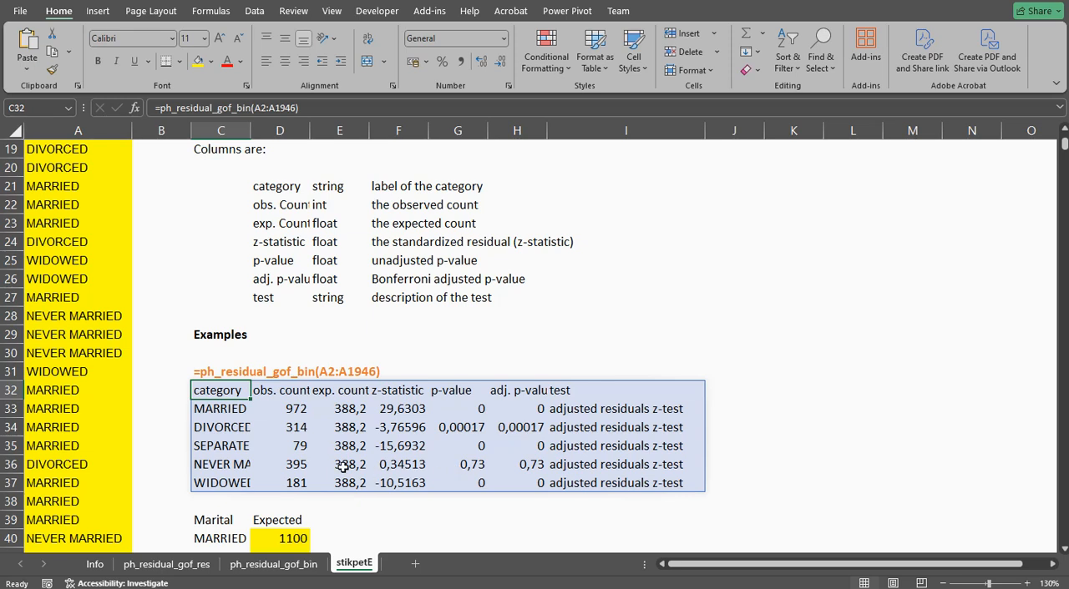
Examine the first example's output for each category: observed and expected counts, test used, z-statistics, p-values and adjusted p-values.
left_click_drag(227, 406, 234, 493)
left_click_drag(292, 411, 292, 484)
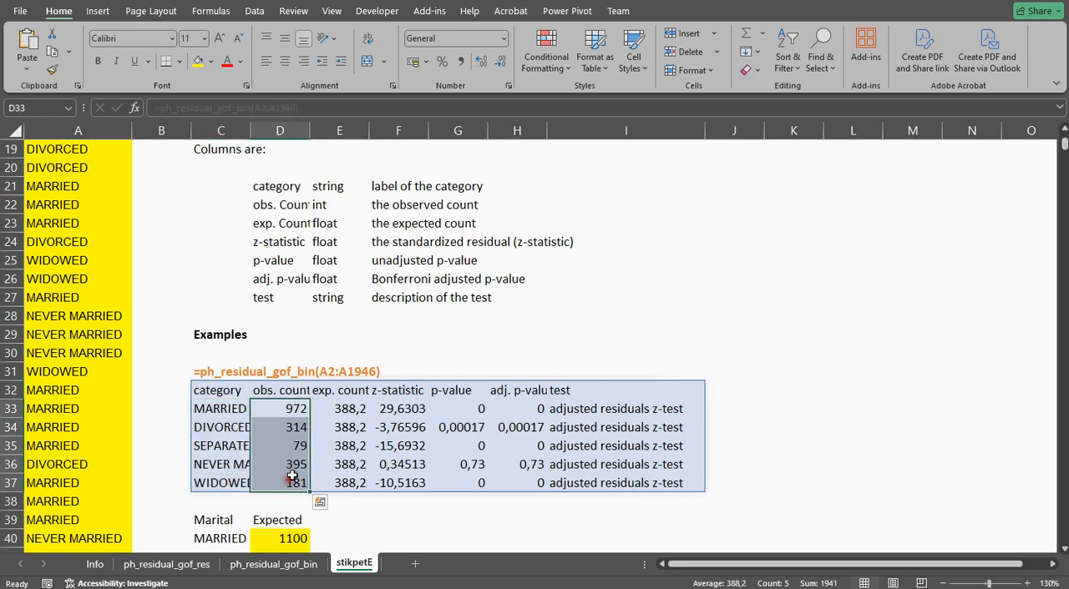
left_click_drag(346, 408, 351, 483)
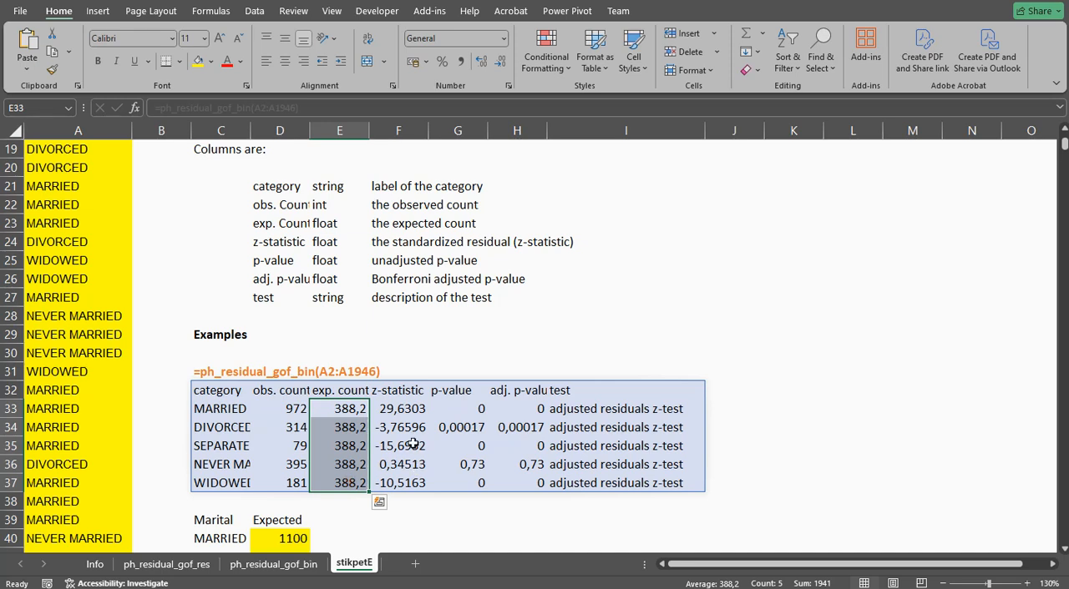
left_click(578, 409)
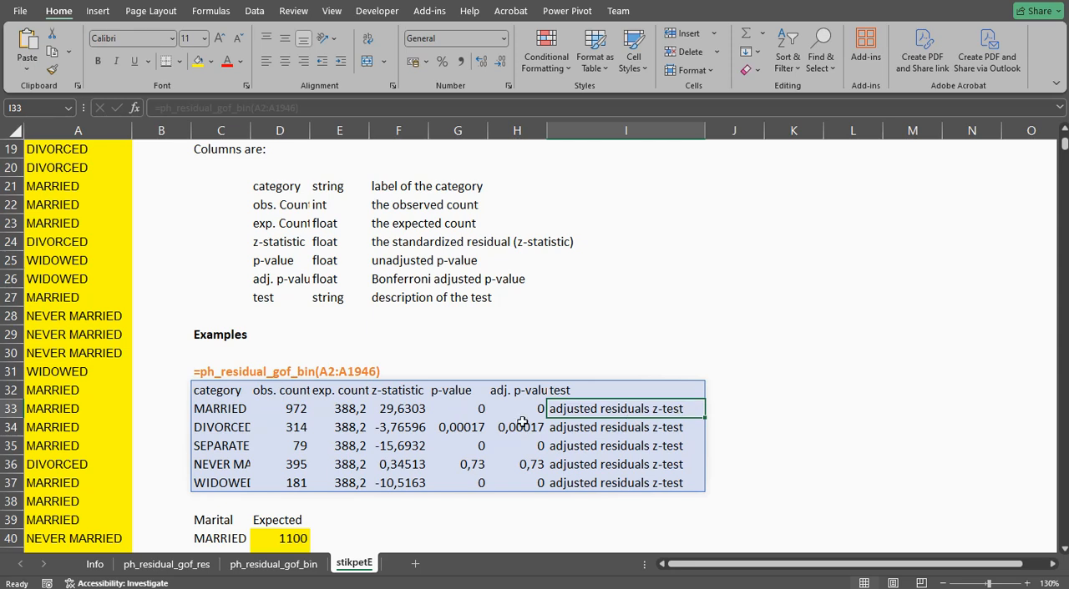
left_click_drag(399, 409, 401, 480)
left_click_drag(458, 409, 462, 482)
left_click_drag(521, 416, 529, 473)
left_click_drag(515, 408, 526, 482)
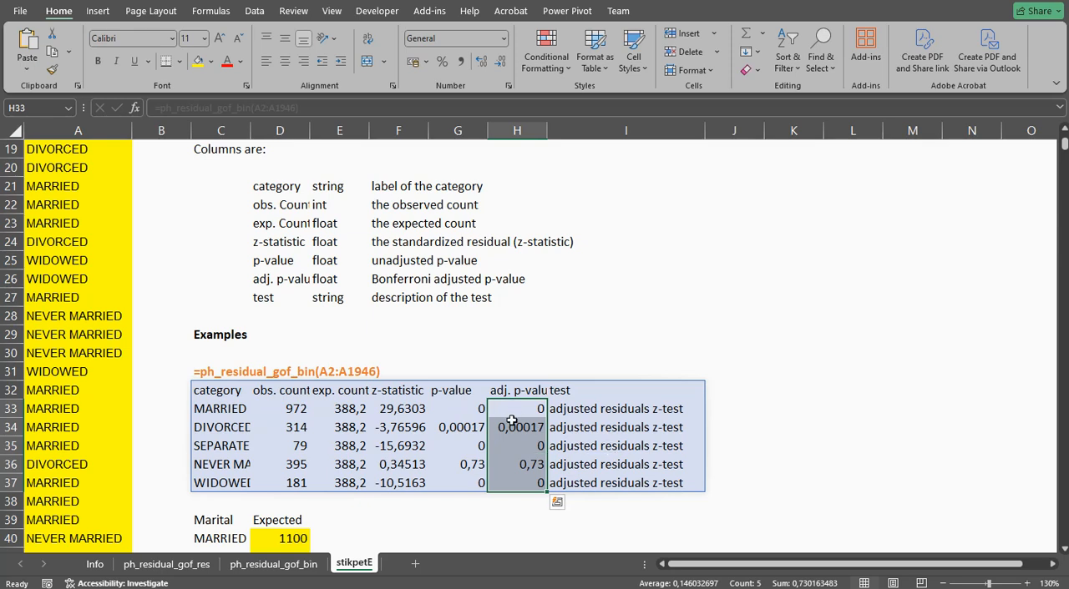
Check the adjusted p-value for NEVER MARRIED and compare its observed count with its expected count in row 36.
left_click(513, 465)
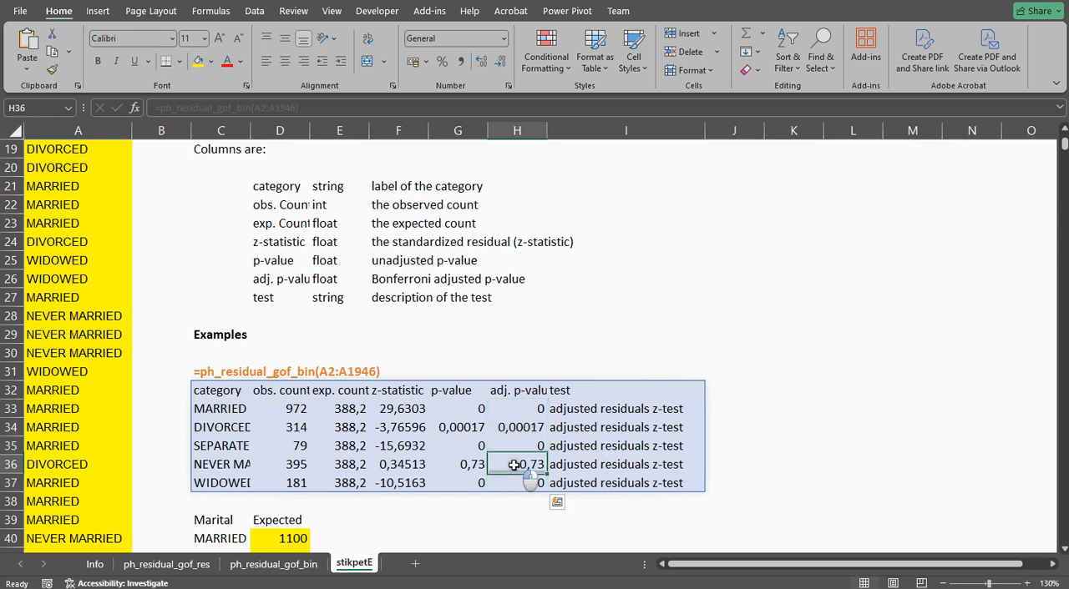
left_click(286, 467)
left_click(341, 467)
left_click(287, 470)
left_click(352, 470)
left_click(299, 468)
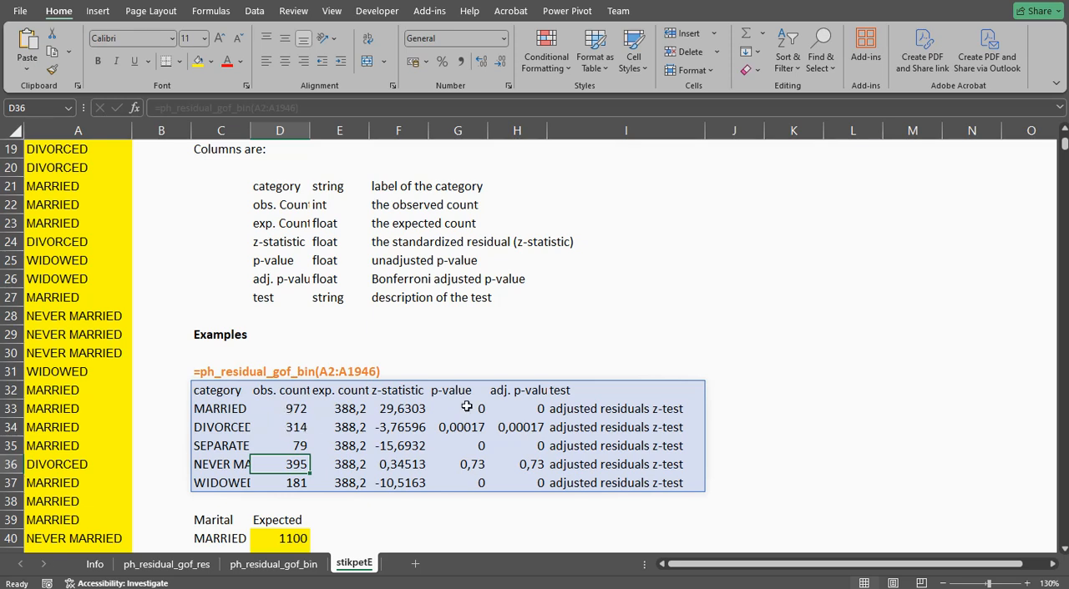
Review the custom expected counts in C40:D44 and how the "sidak" example formula in C47 references them.
scroll(466, 408, "down", 4)
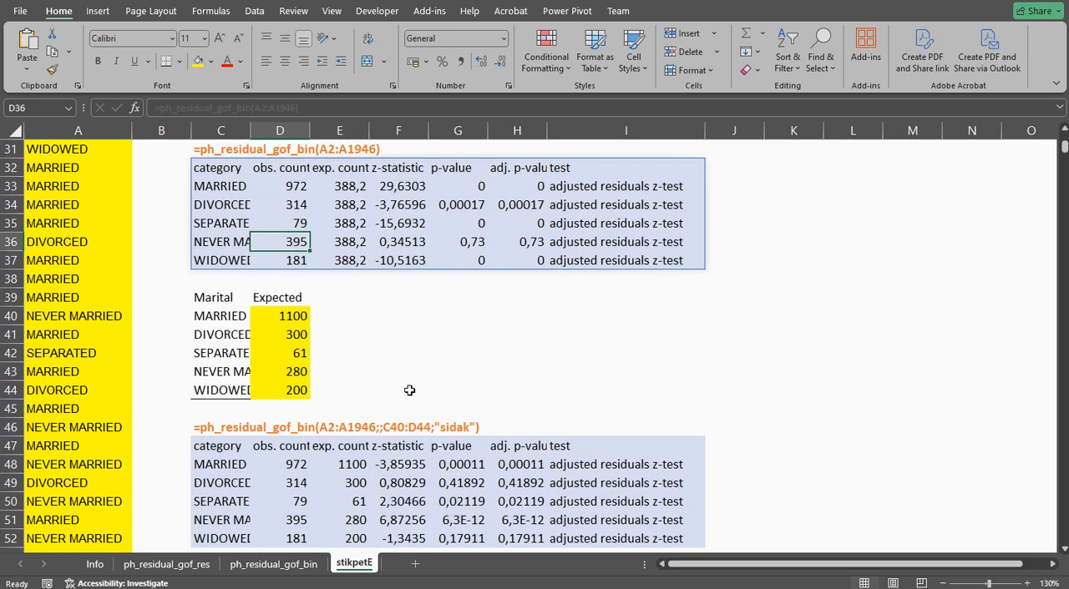
left_click_drag(215, 316, 293, 398)
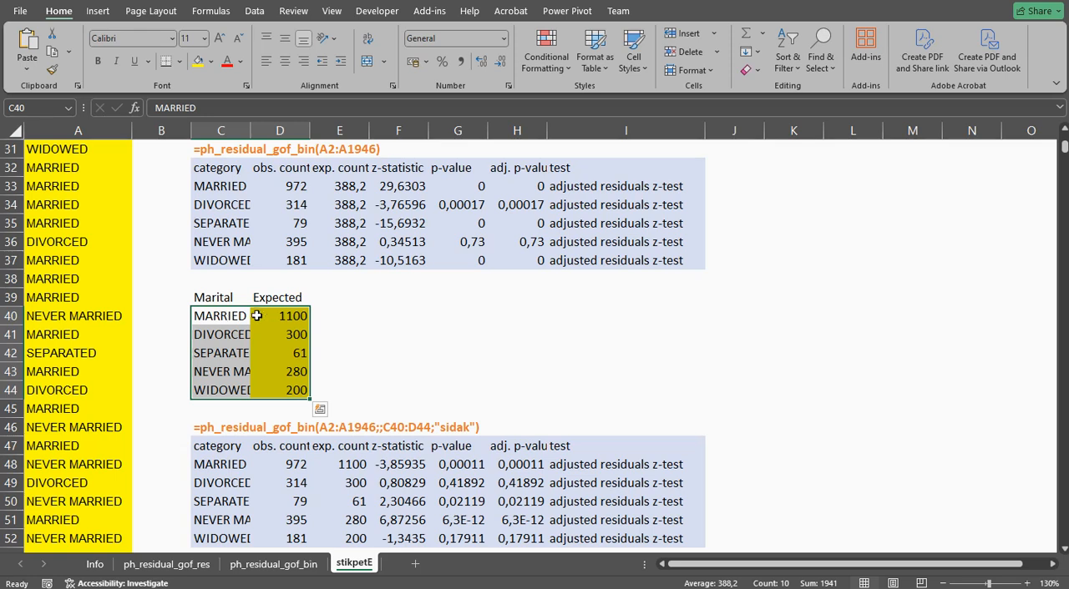
left_click_drag(235, 316, 237, 388)
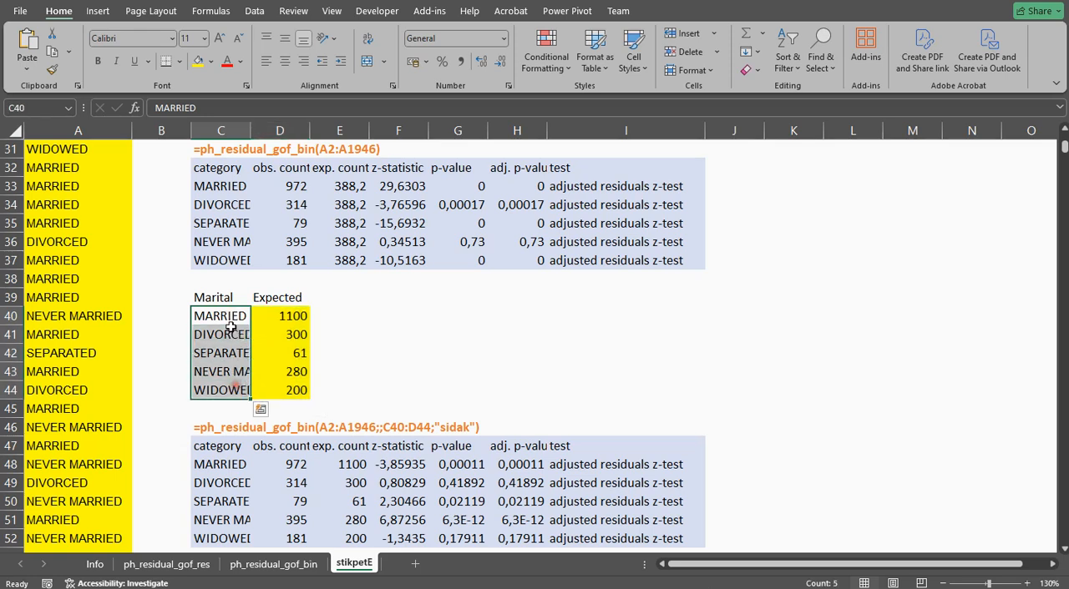
left_click(219, 448)
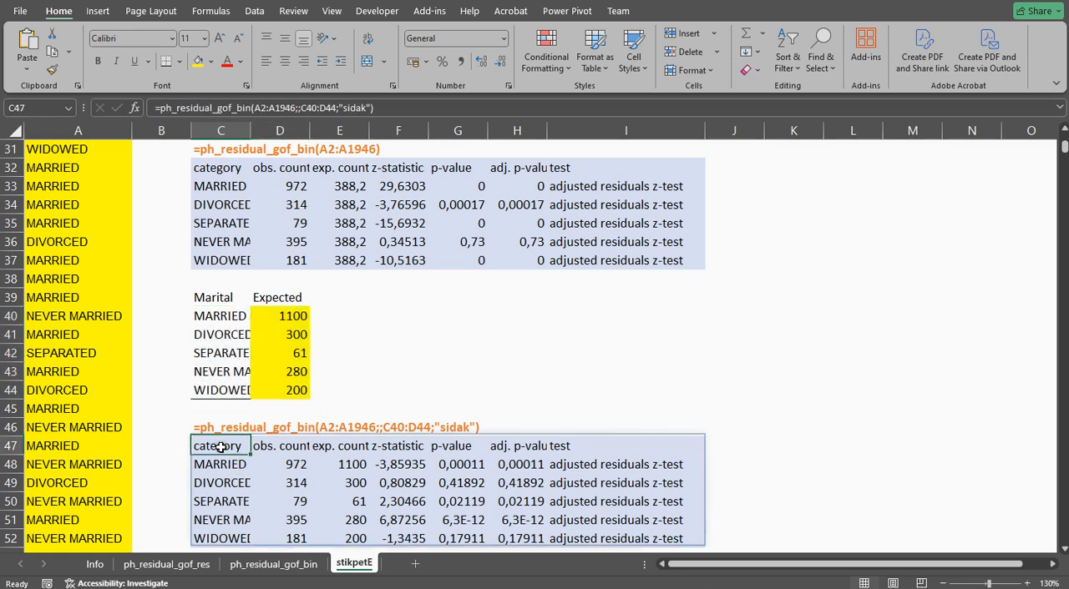
double_click(219, 447)
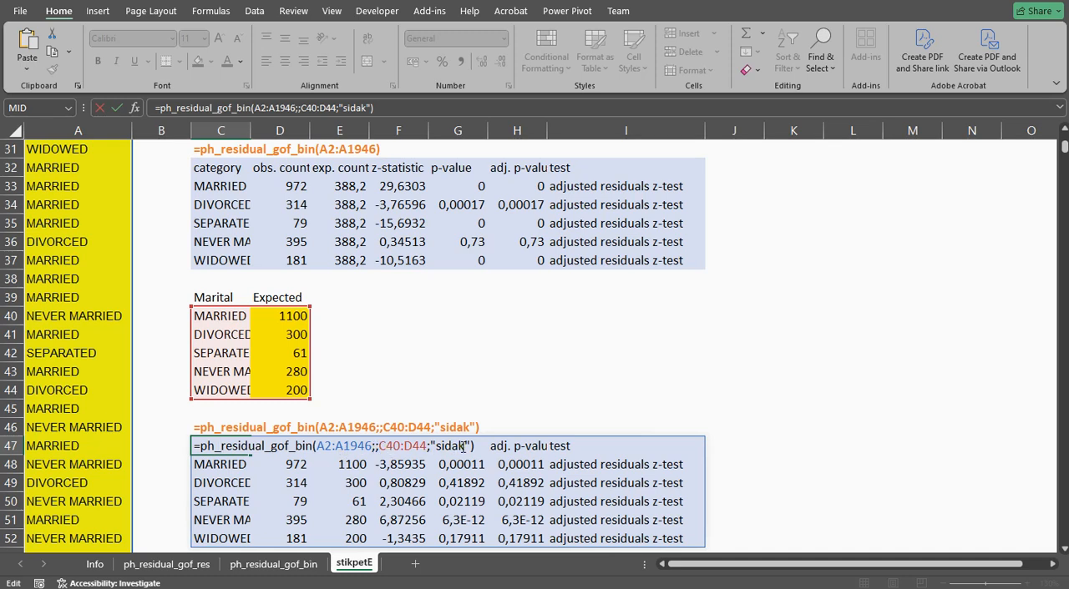
key("Return")
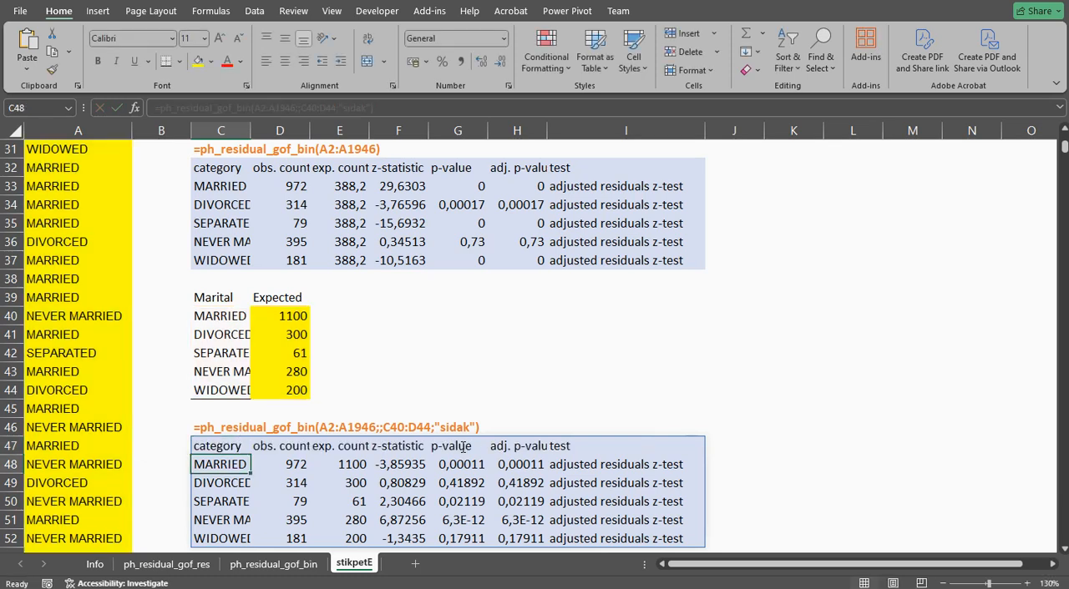
Compare the expected counts in D40:D44 with each category's adjusted p-value in the "sidak" example, H48:H52.
scroll(464, 447, "down", 2)
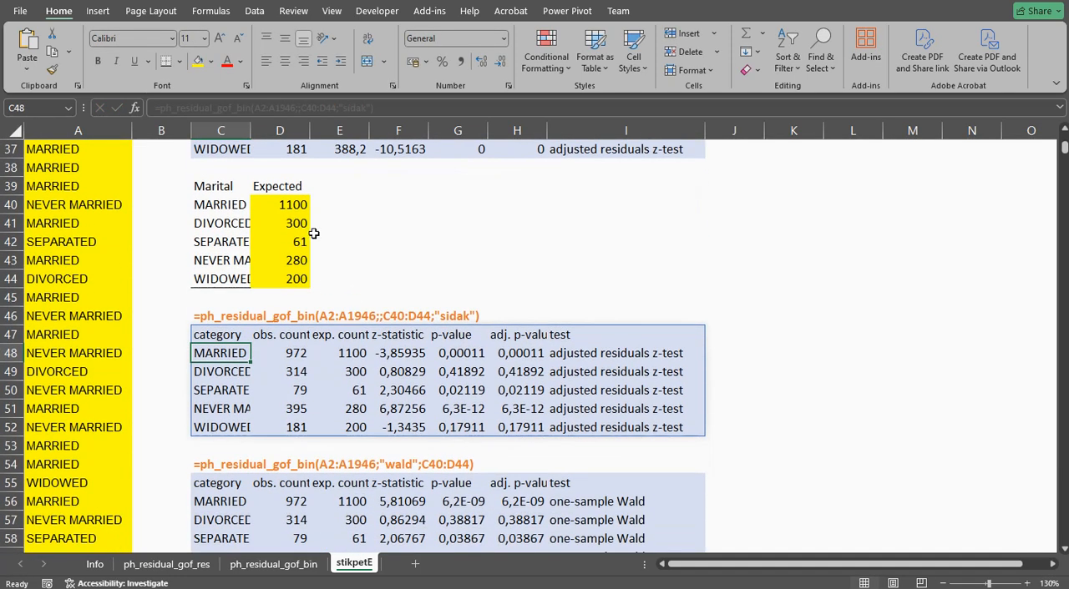
left_click(278, 205)
left_click_drag(278, 205, 286, 277)
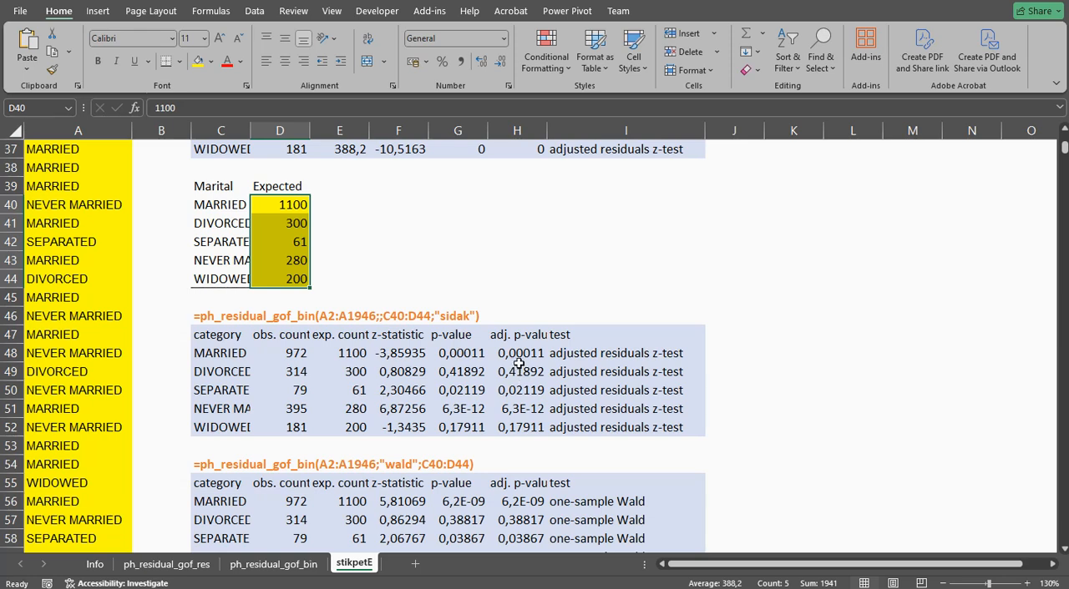
left_click(518, 360)
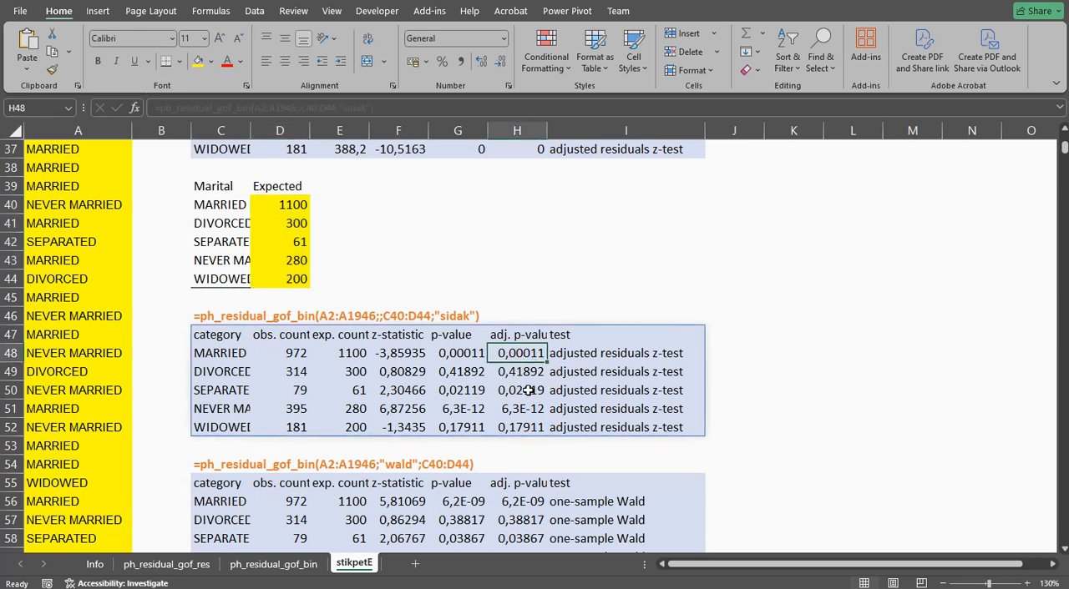
left_click(521, 375)
left_click(528, 390)
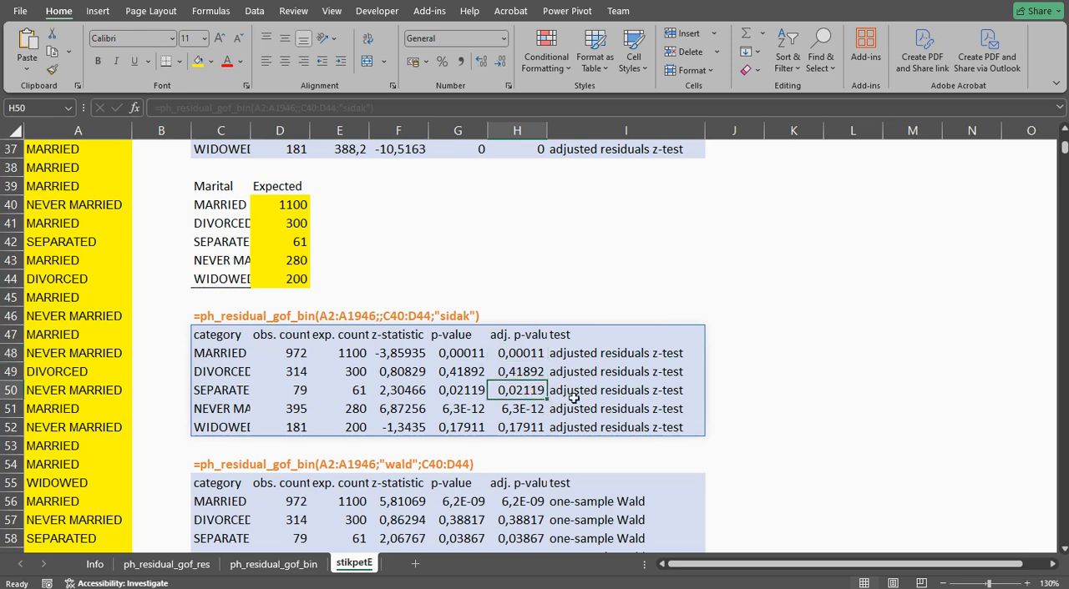
left_click(528, 408)
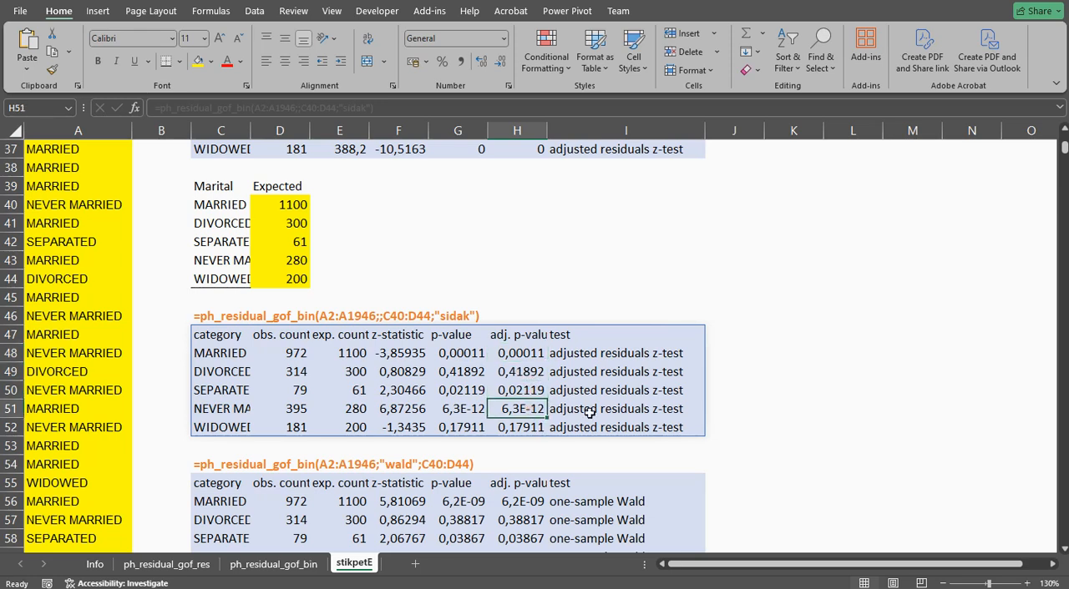
left_click(525, 427)
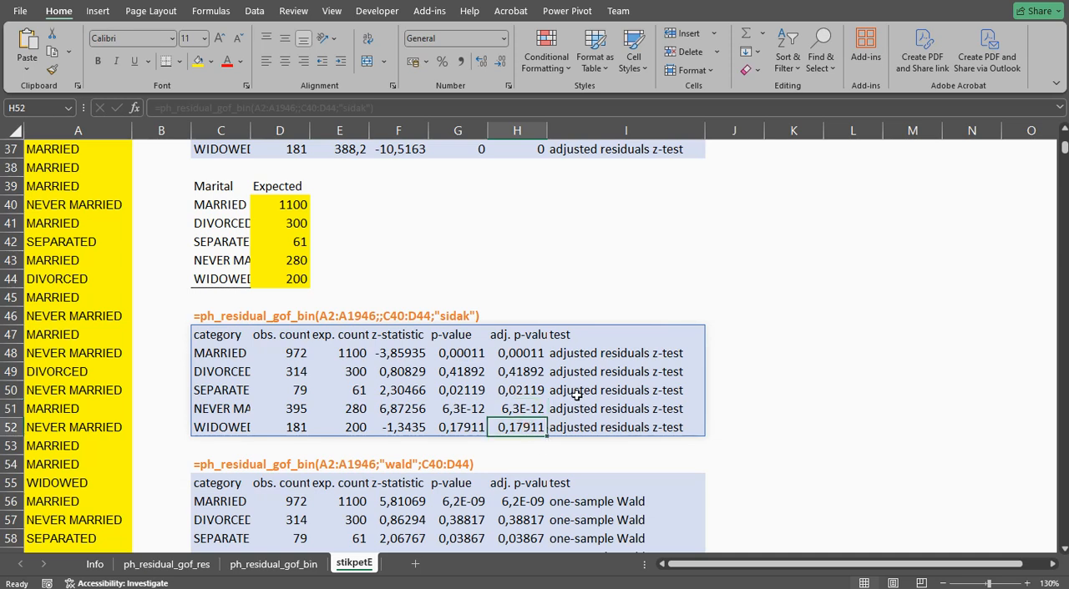
Inspect the example formulas and outputs that use the "wald" and "binomial" tests with the expected counts in C40:D44.
scroll(576, 395, "down", 3)
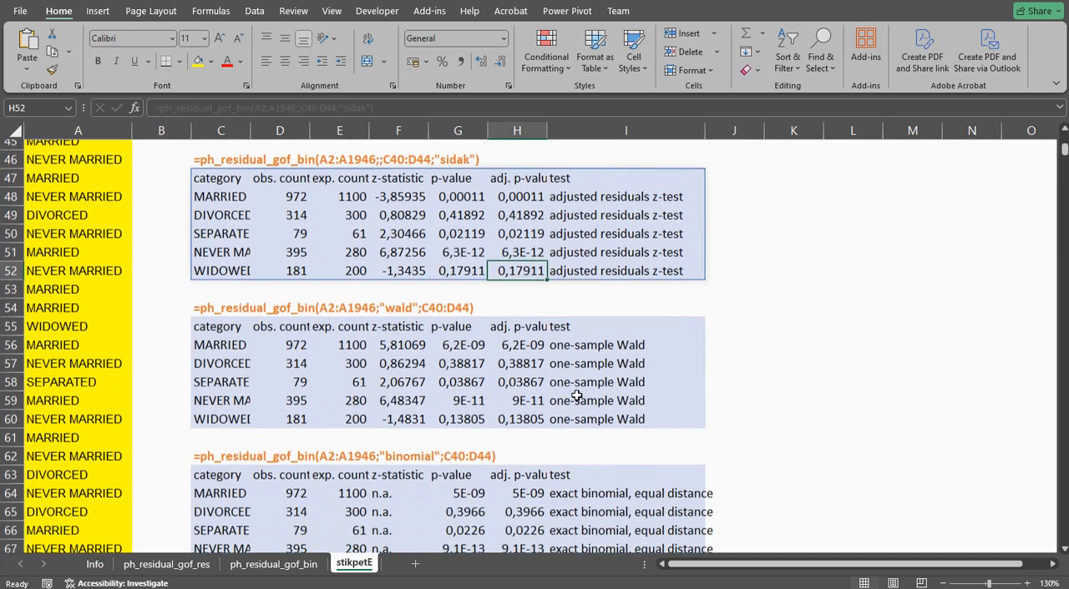
left_click(209, 318)
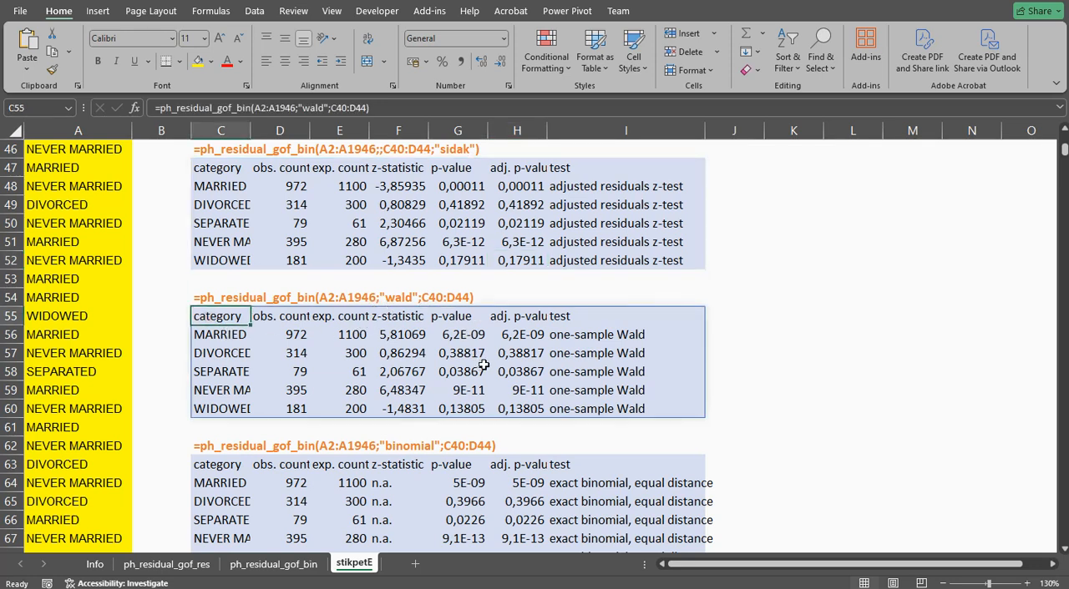
scroll(484, 365, "down", 1)
left_click(227, 423)
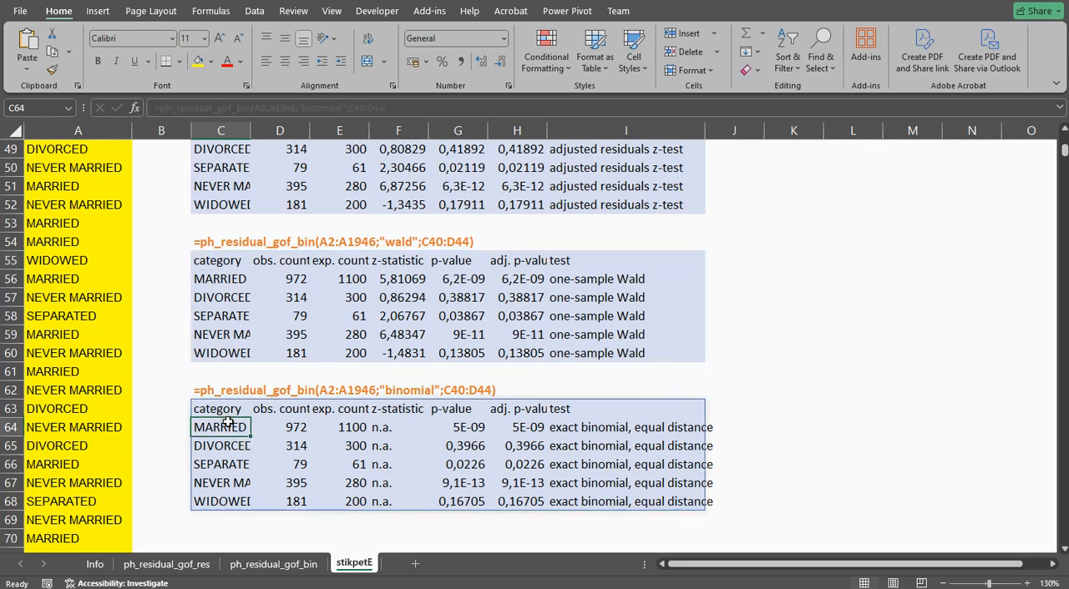